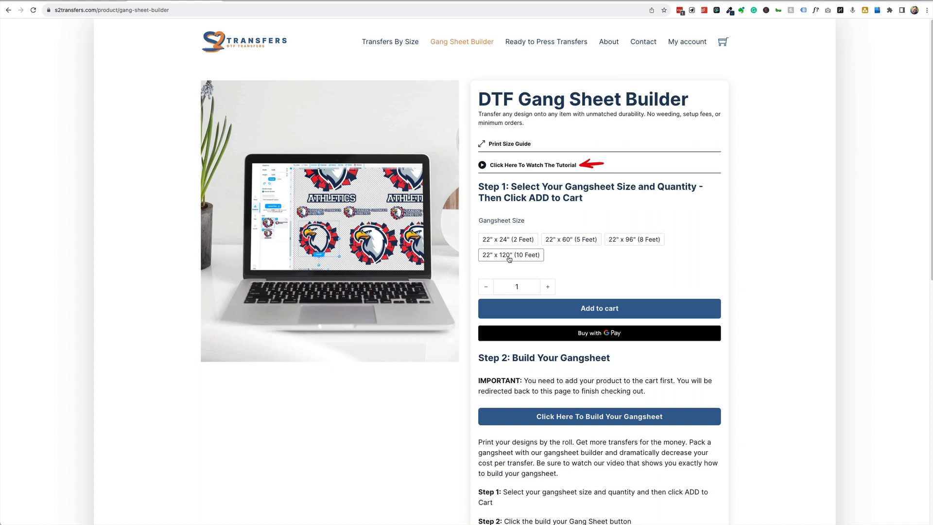
- Add one 22" x 60" (5 Feet) gang sheet to the cart at quantity 1
left_click(549, 287)
left_click(487, 288)
left_click(544, 287)
left_click(544, 288)
left_click(483, 289)
left_click(567, 240)
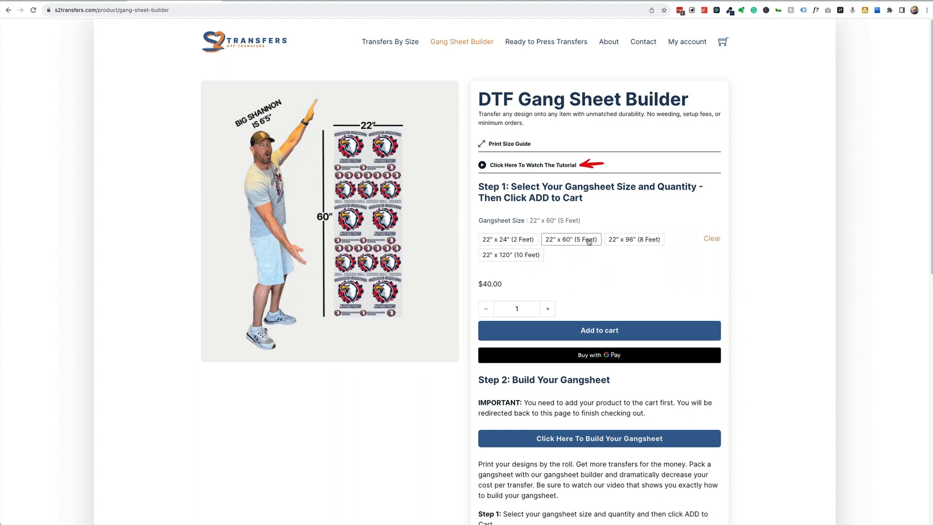
left_click(593, 331)
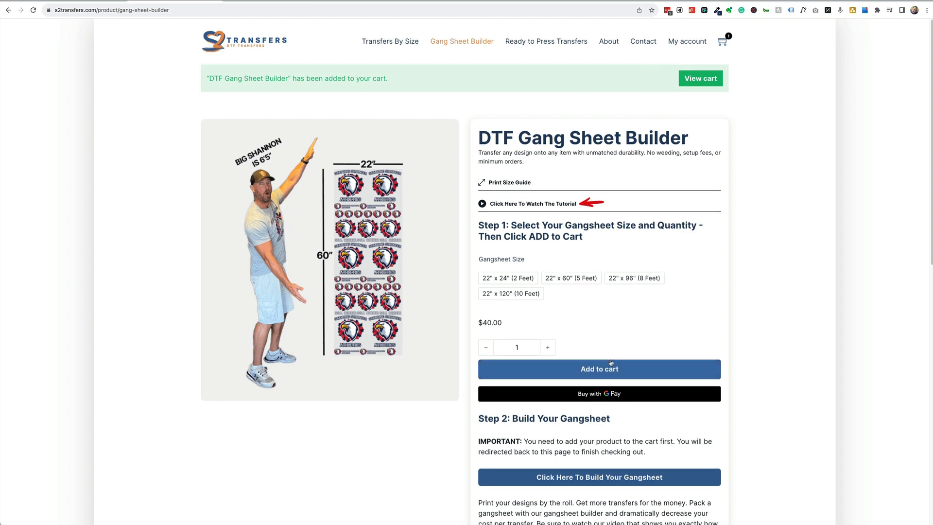
scroll(610, 361, "down", 3)
scroll(610, 360, "down", 2)
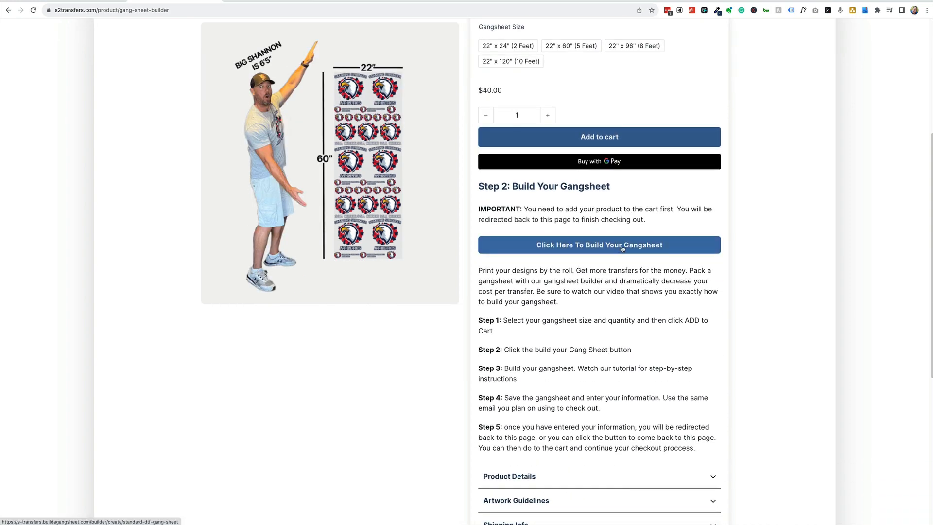
- Launch the gang sheet builder and switch the sheet size to 22inch X 60inch
left_click(621, 248)
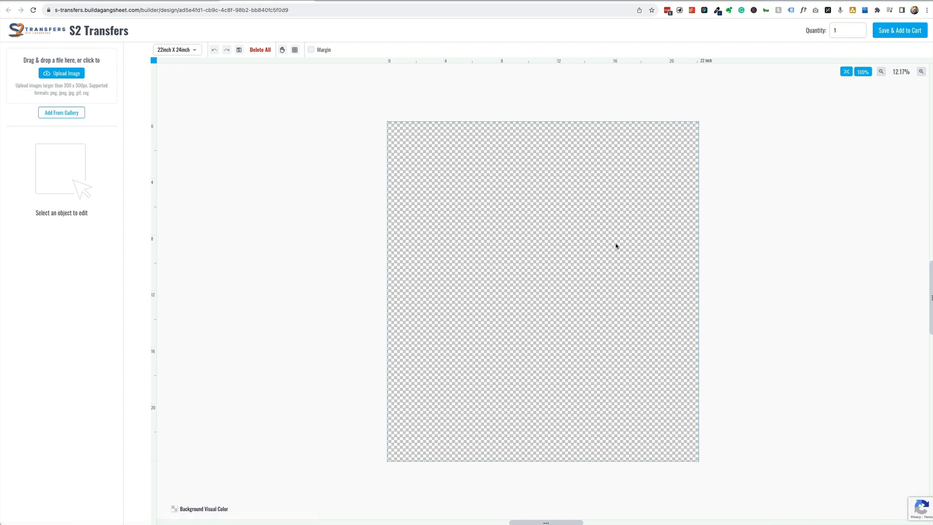
left_click(184, 51)
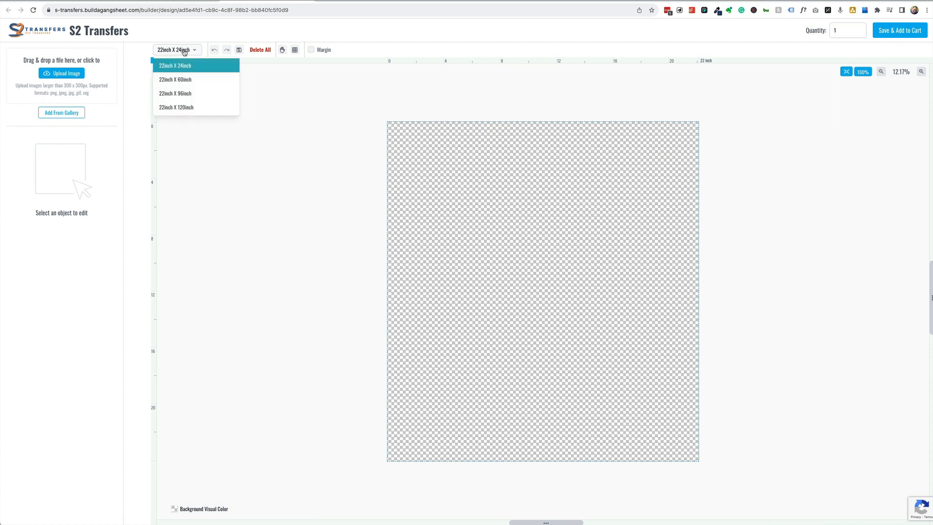
left_click(181, 80)
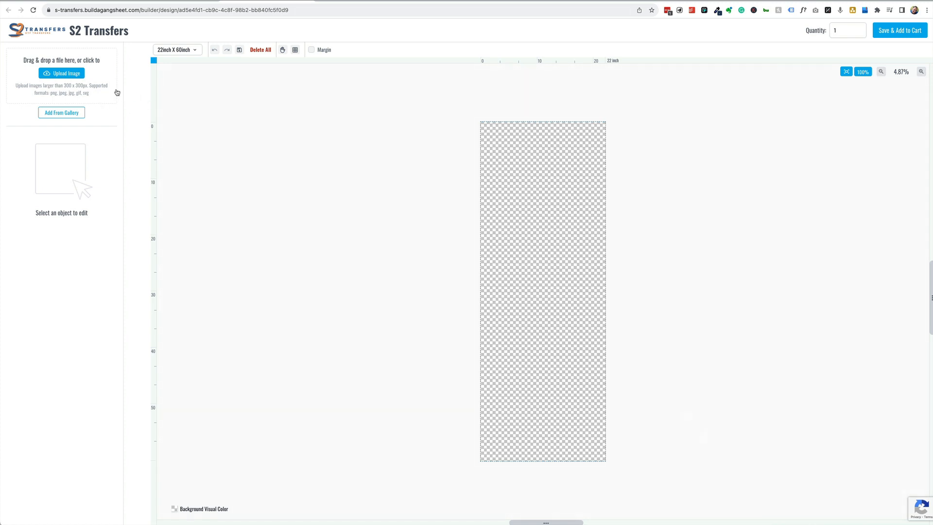
- Upload SSA Sheild 12inch DTF.png and ssaeagleheadhighres.png together from the Open dialog
left_click(67, 76)
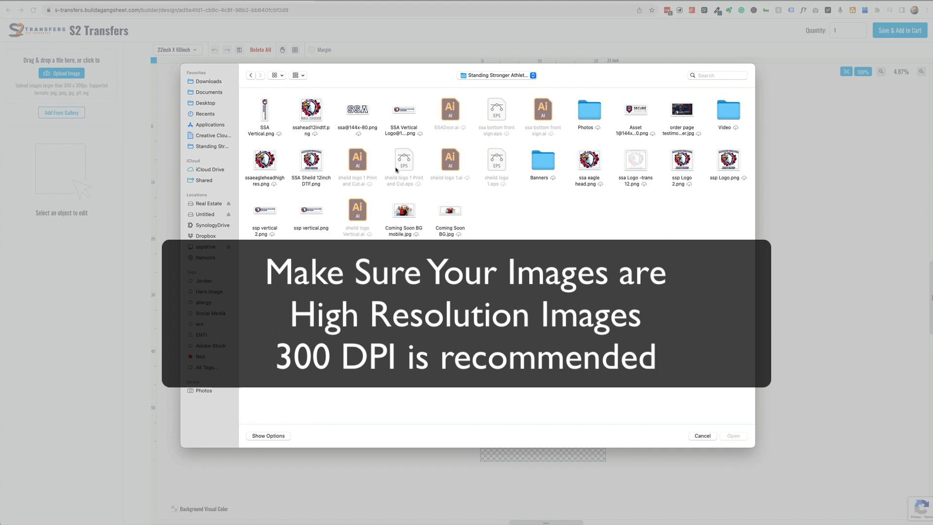
left_click(313, 164)
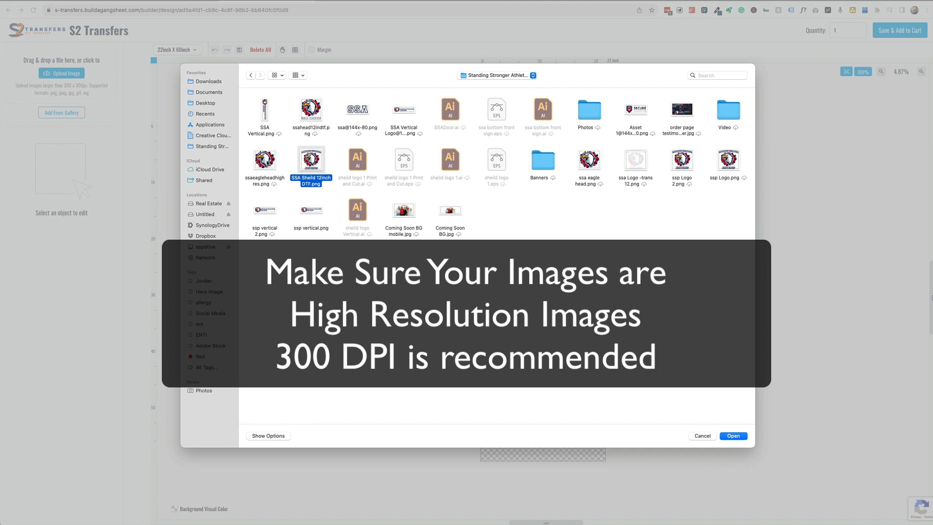
left_click(266, 161, "super")
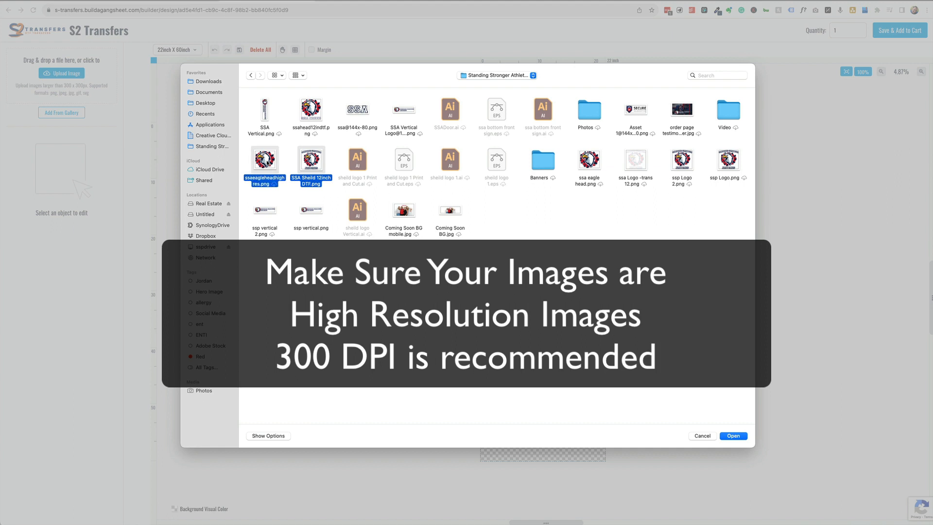
left_click(308, 165, "super")
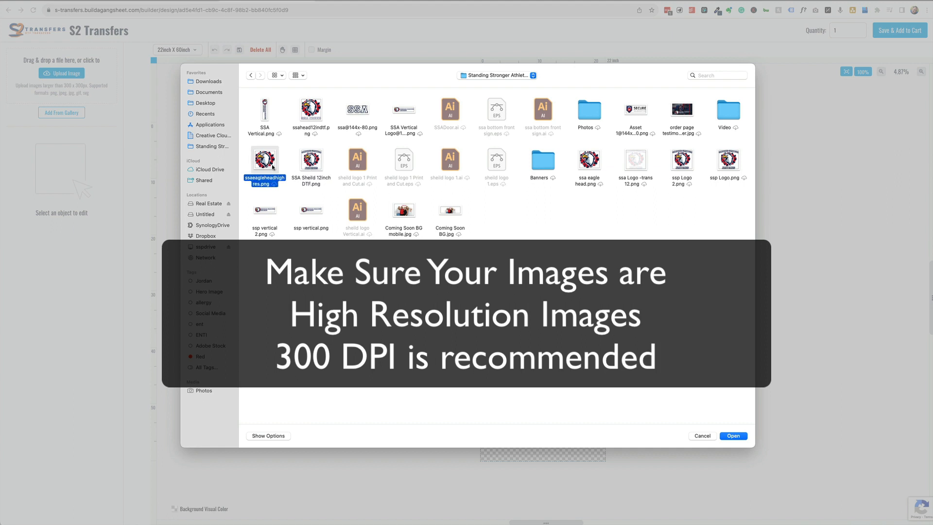
left_click(271, 166, "super")
left_click(303, 165, "super")
left_click(272, 166, "super")
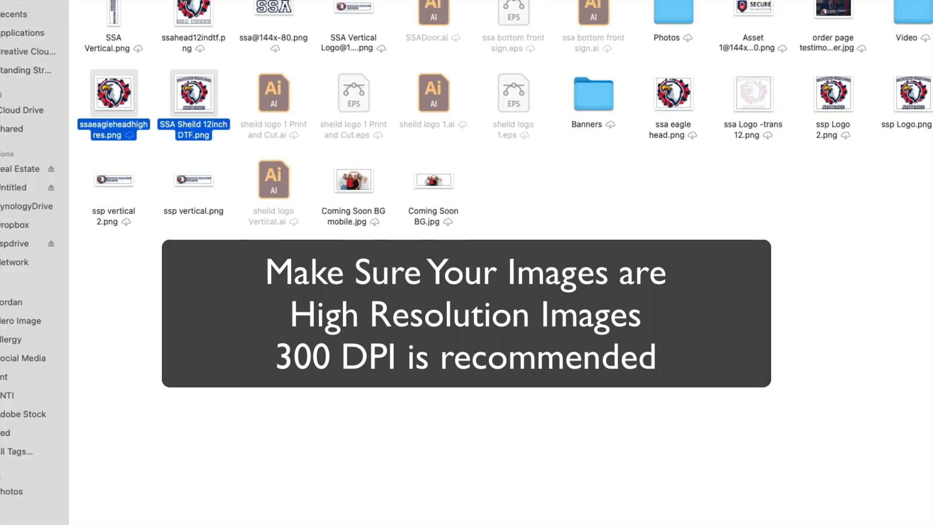
key("Return")
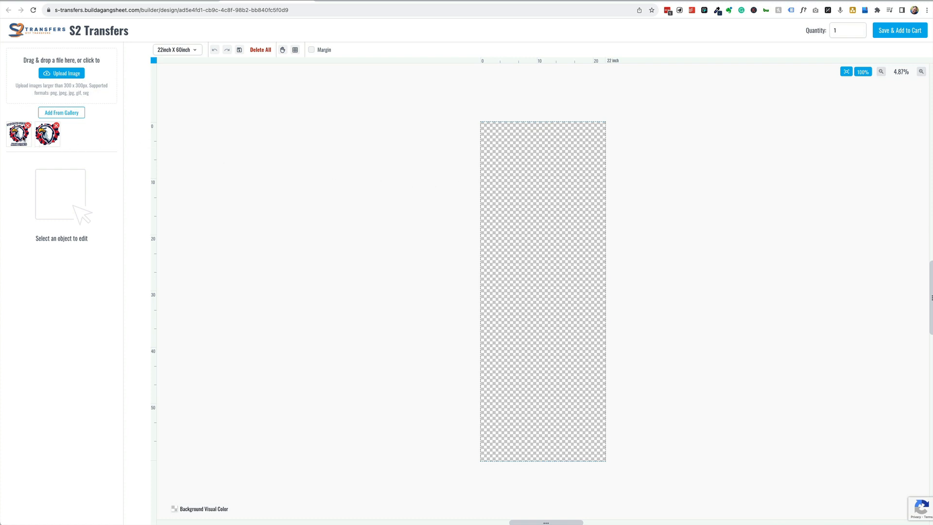
- Place the shield eagle logo, set its width to 10.5 inches, and snap it top-left
left_click(23, 137)
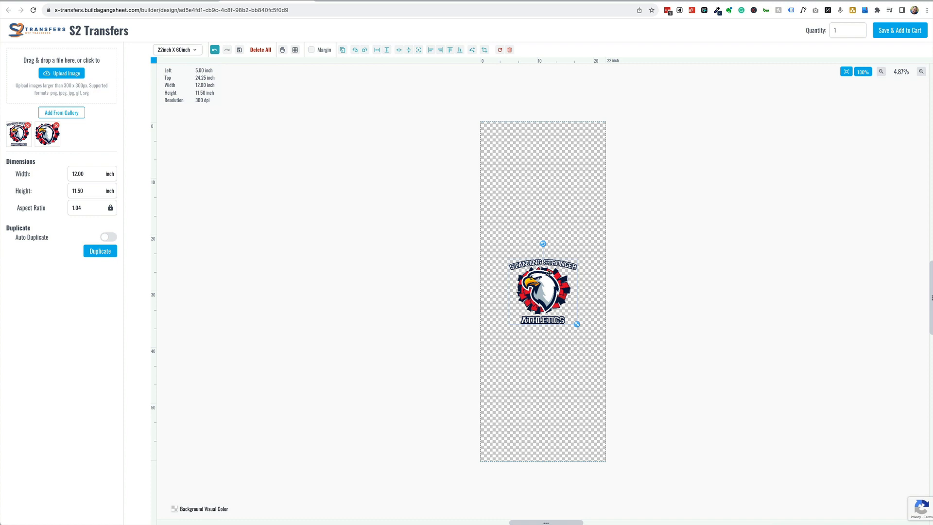
left_click_drag(548, 273, 527, 157)
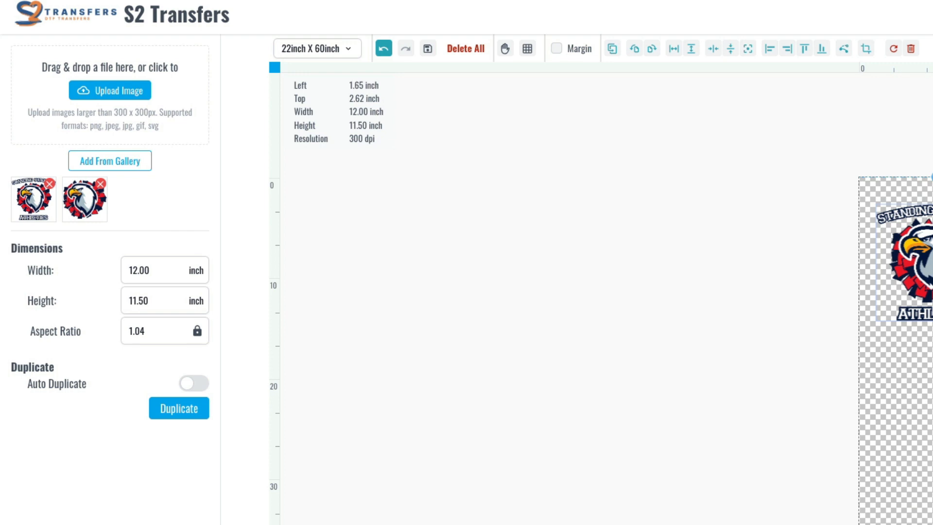
double_click(162, 266)
type("10.5")
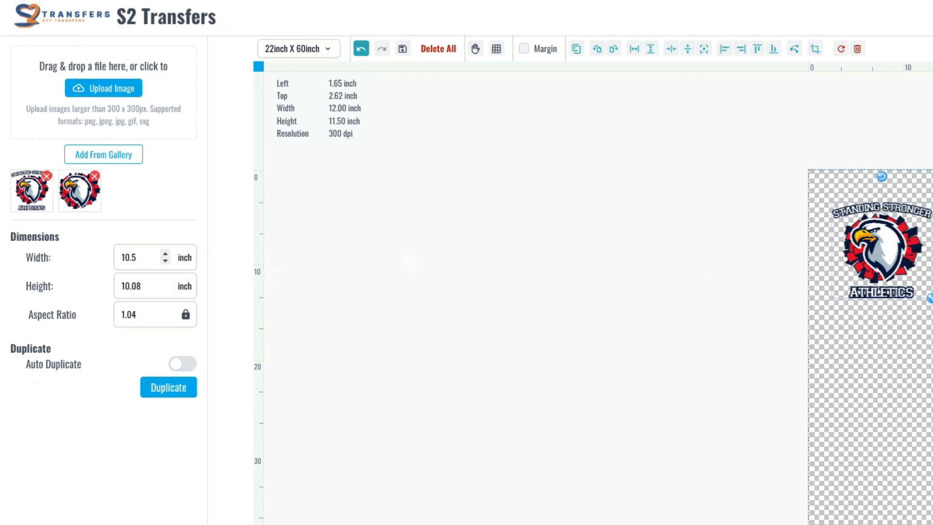
left_click_drag(864, 237, 852, 222)
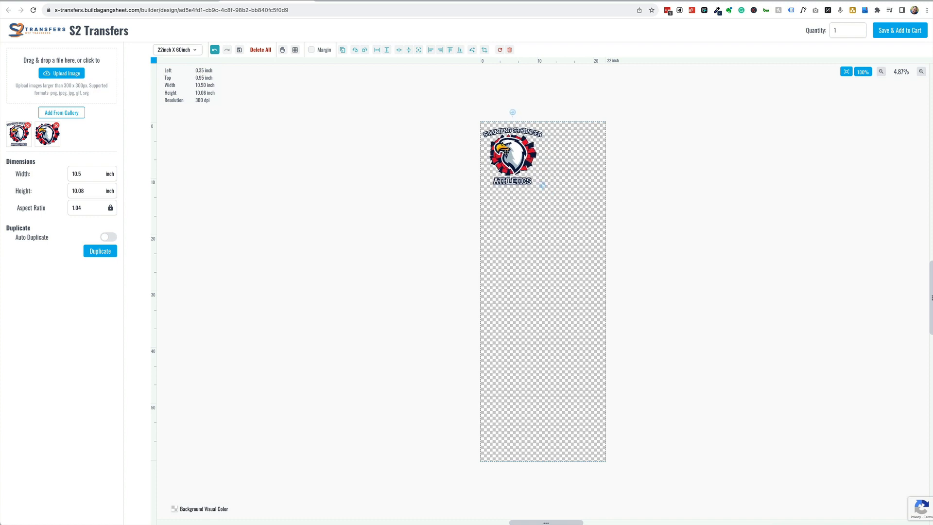
left_click_drag(506, 152, 506, 152)
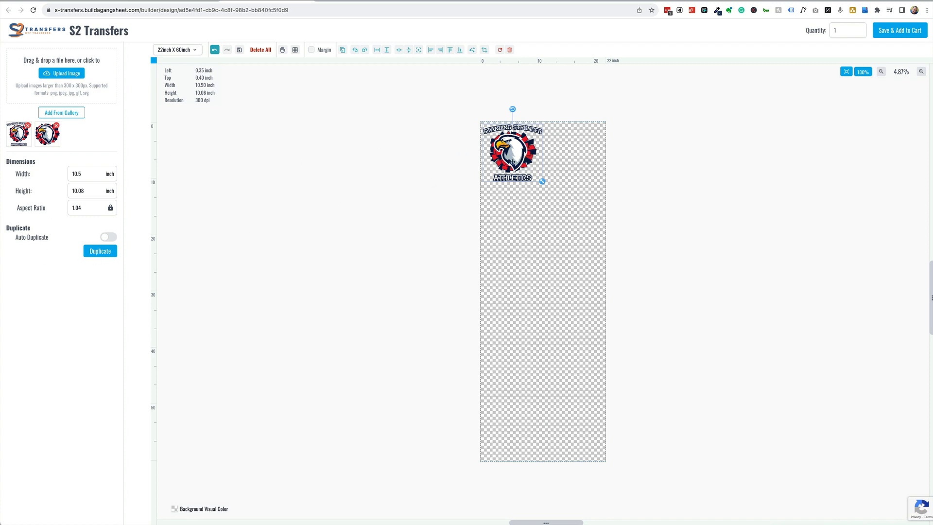
- Duplicate the shield logo three times and align the four copies in a two-by-two grid
left_click(105, 251)
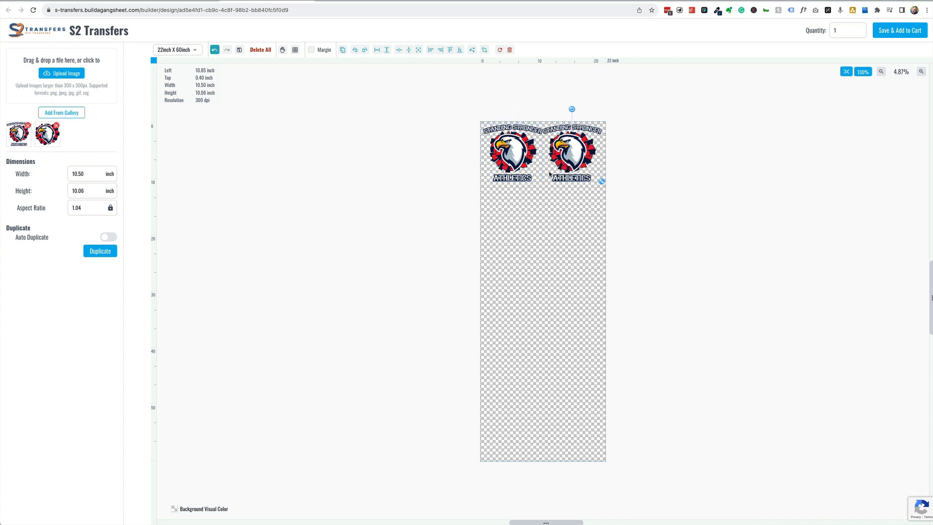
left_click(101, 251)
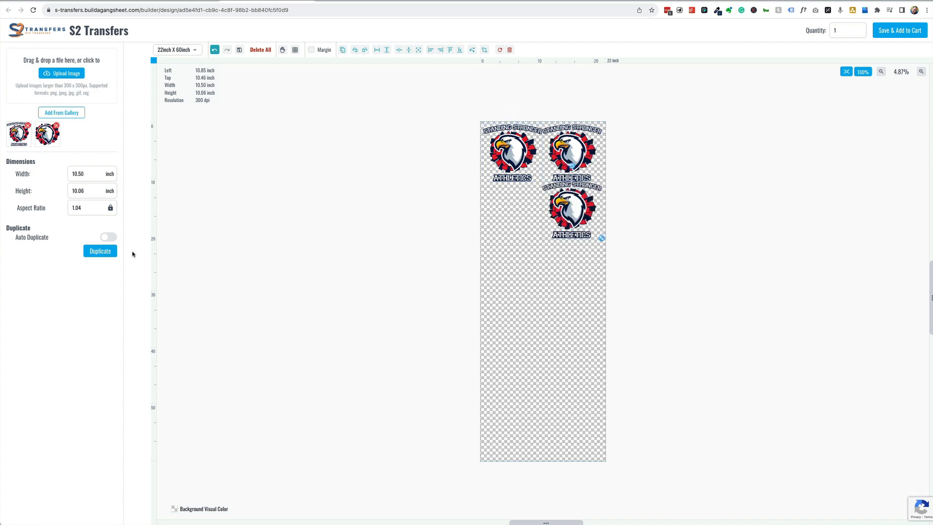
left_click(102, 254)
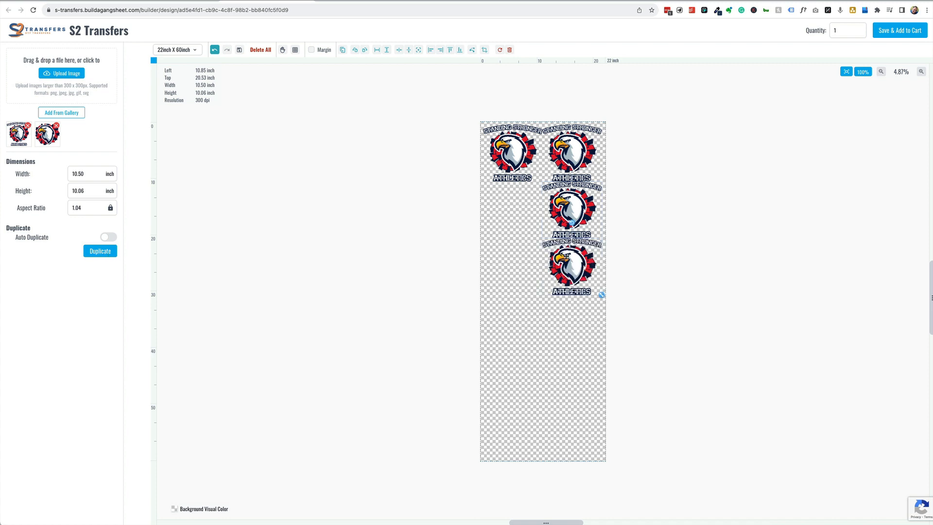
left_click_drag(569, 256, 508, 203)
left_click_drag(569, 189, 569, 191)
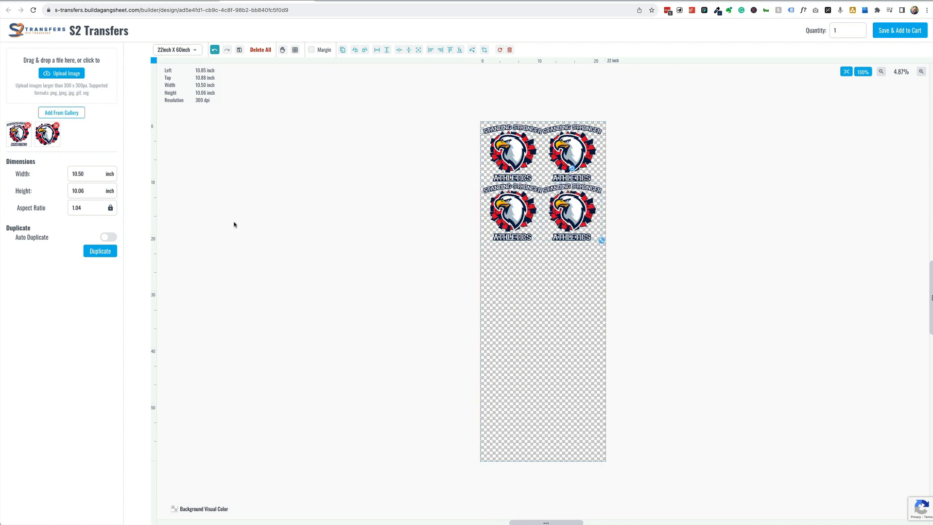
- Place the plain eagle below the top logos and set its width to 9 inches
left_click(45, 138)
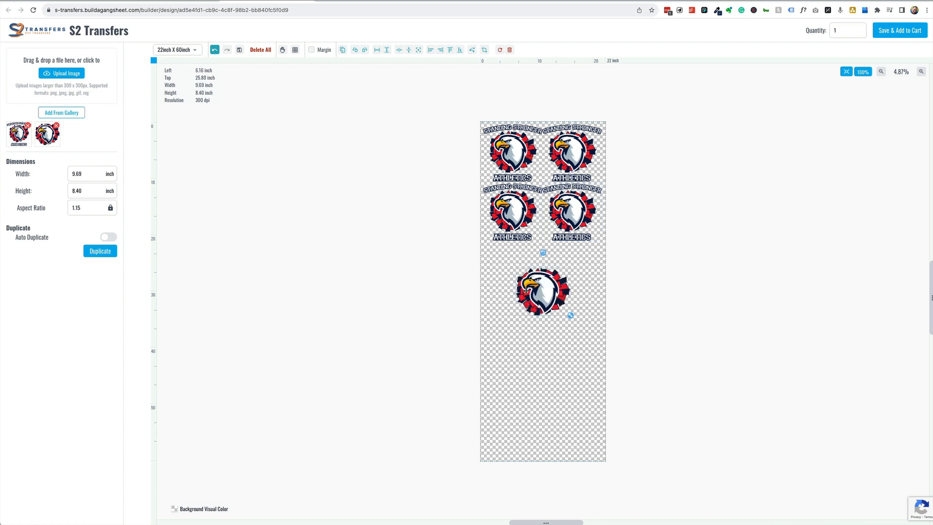
left_click_drag(530, 291, 489, 259)
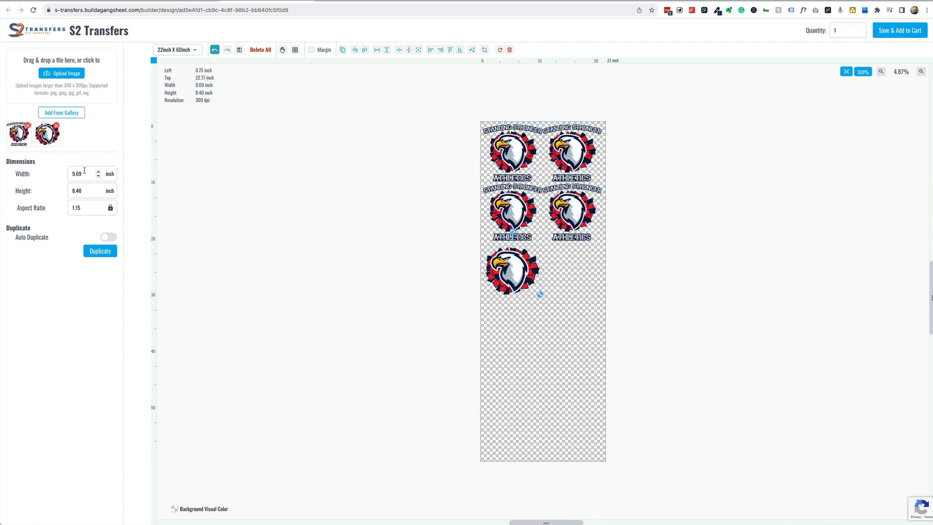
left_click_drag(85, 174, 60, 174)
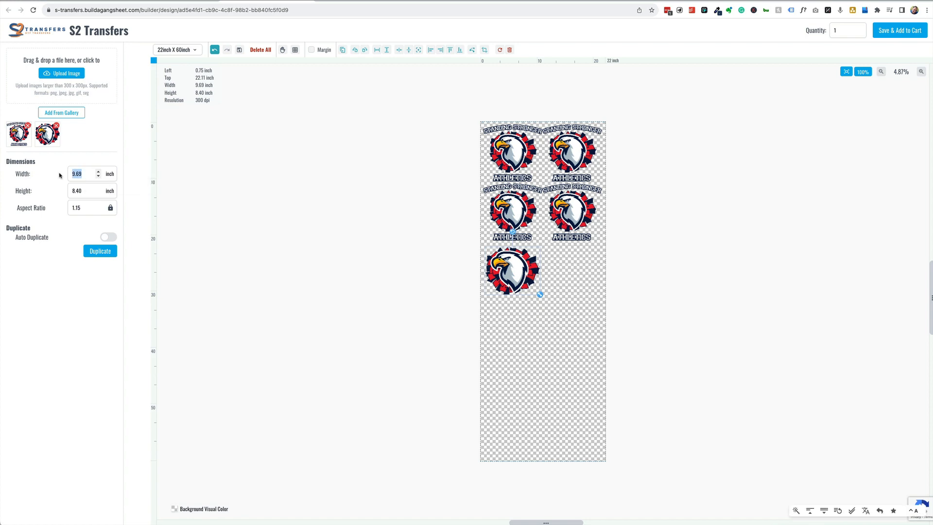
type("9")
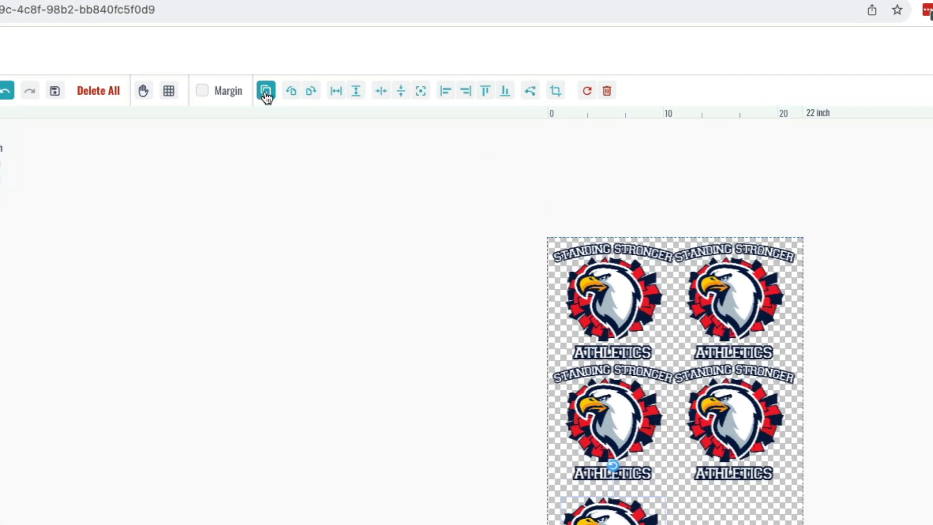
- Duplicate the 9-inch plain eagle and arrange the copies beside and below it
left_click(265, 91)
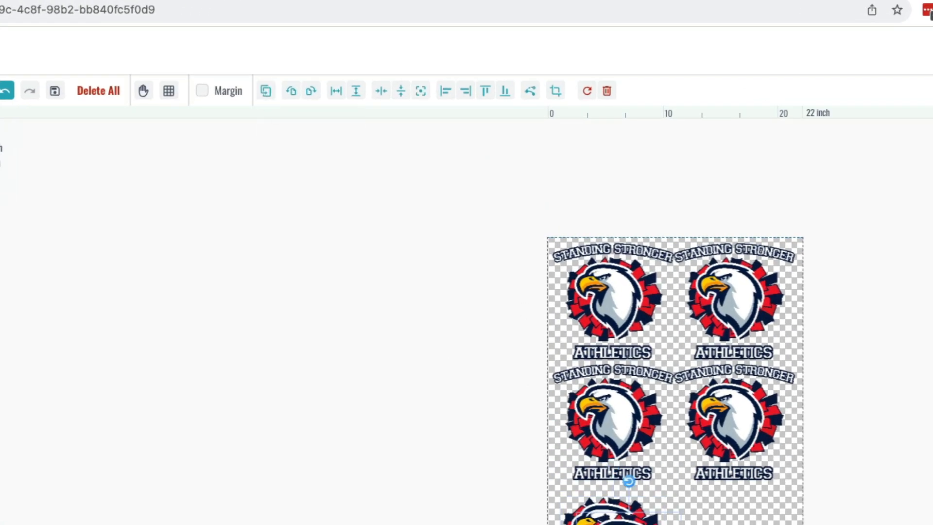
left_click_drag(551, 274, 571, 270)
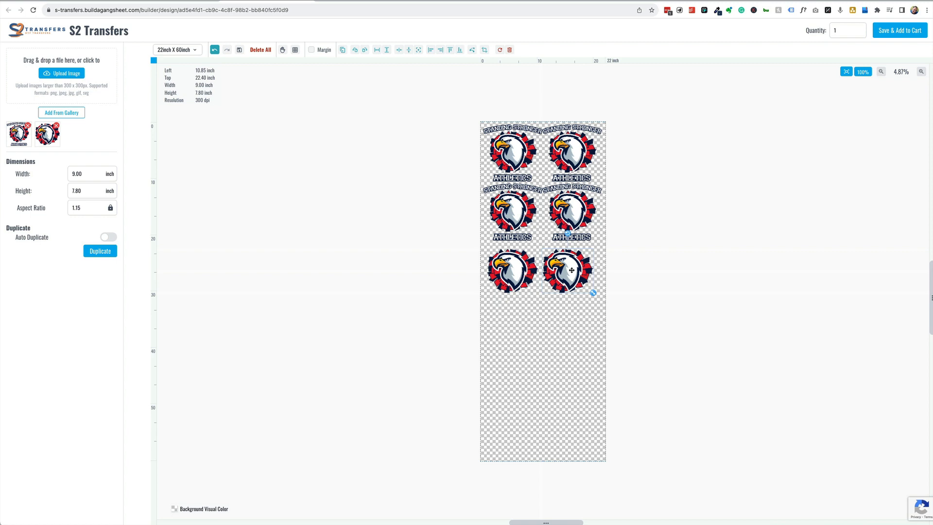
key("super+v")
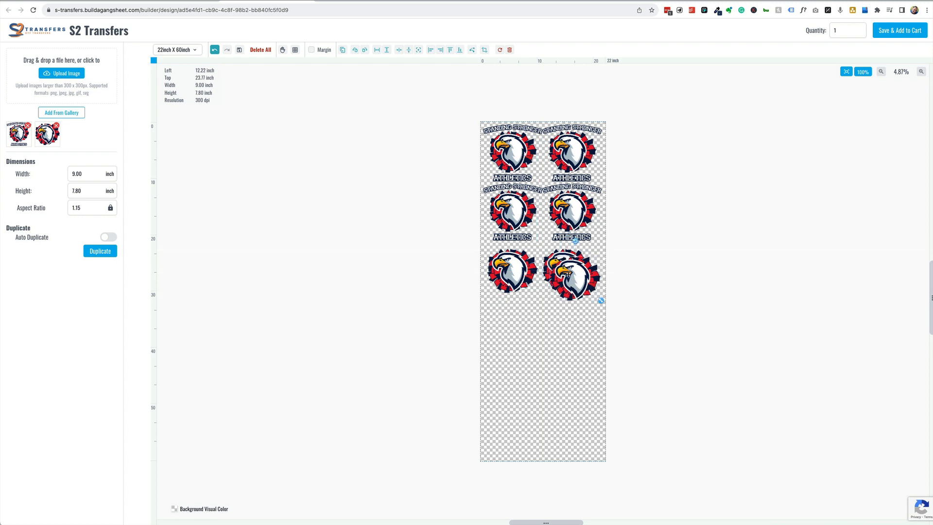
left_click_drag(563, 274, 558, 310)
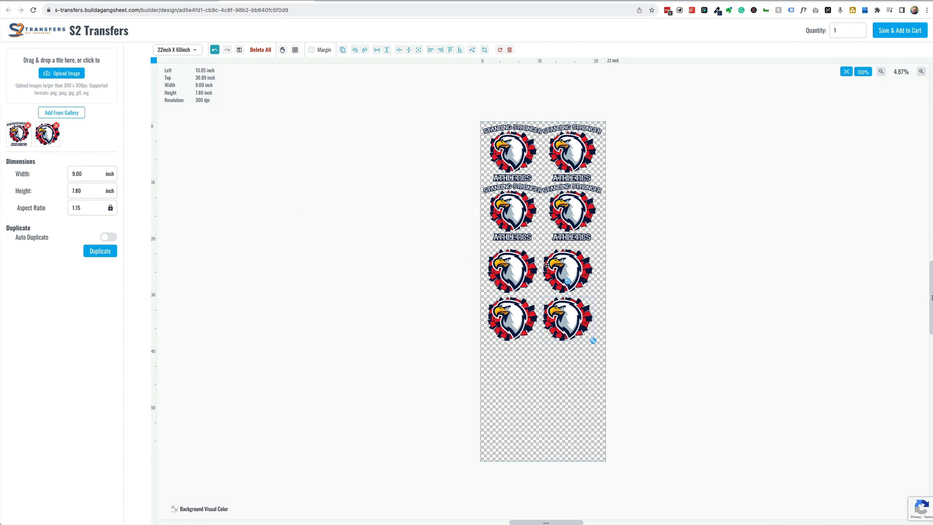
- Upload another image and fill the bottom rows with two Athletics logos and two plain eagles
left_click(64, 76)
double_click(306, 118)
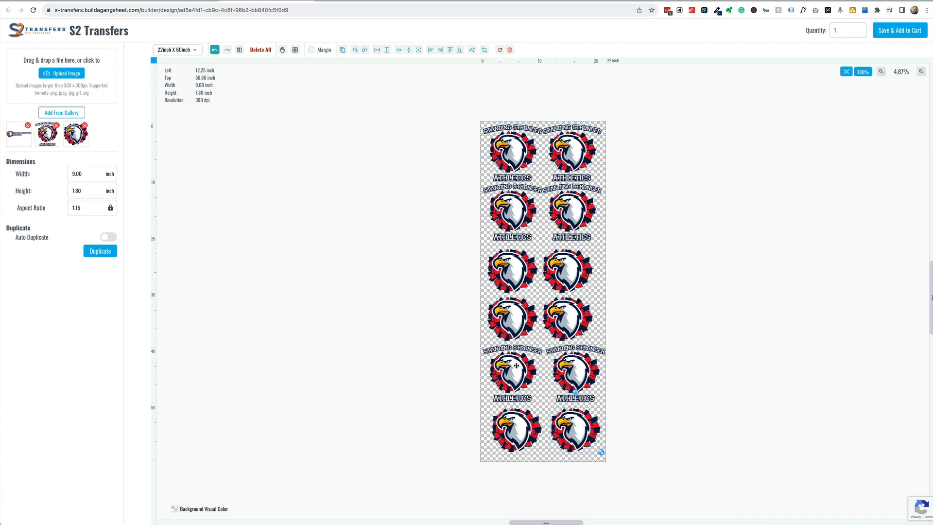
left_click(626, 406)
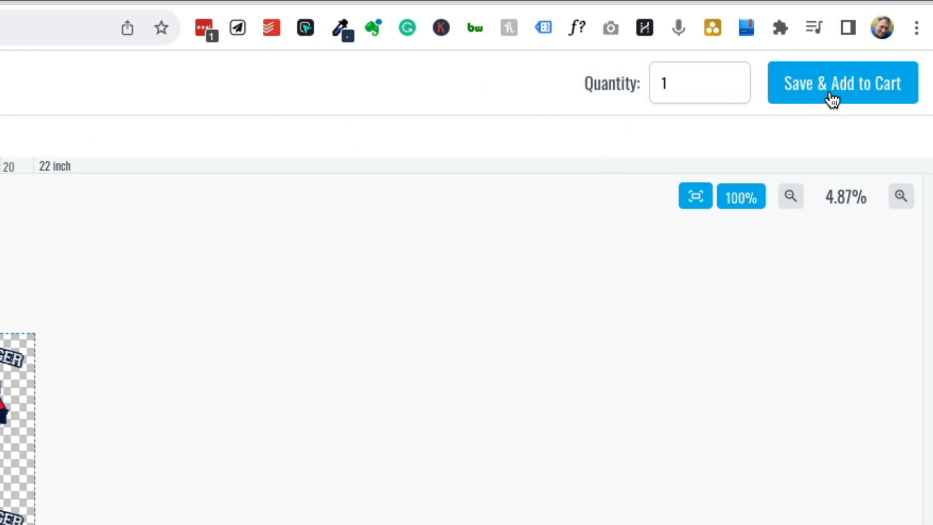
- Keep the quantity at 1 and use Save & Add to Cart
left_click(729, 79)
left_click(730, 90)
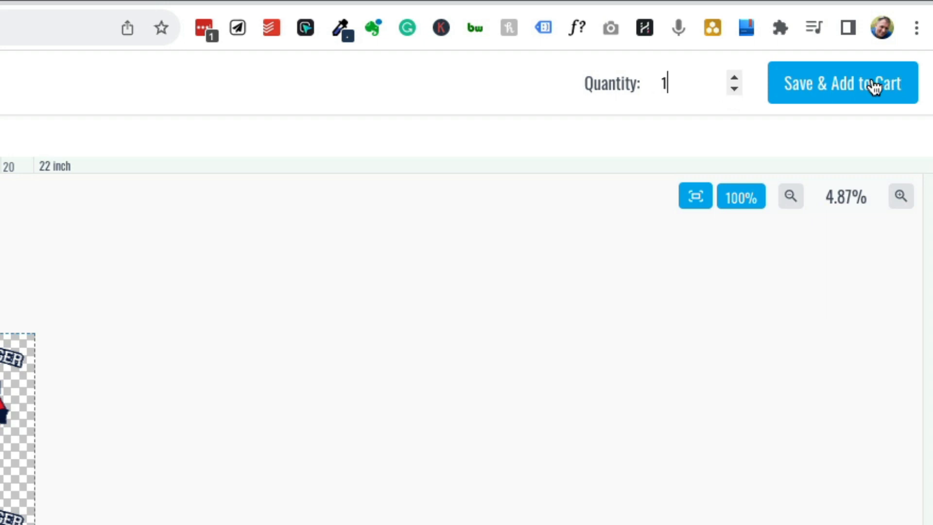
left_click(848, 90)
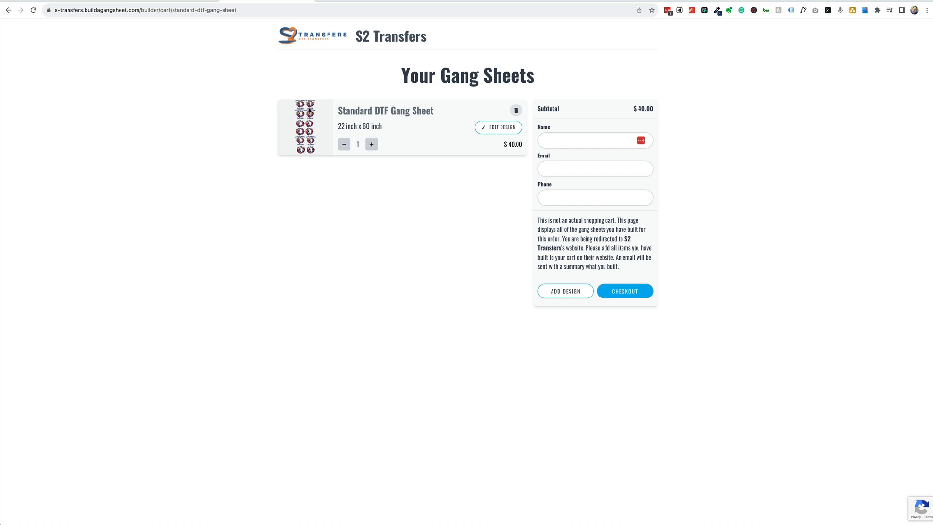
- Keep the quantity at 1 and enter the contact's name and e-mail address
left_click(371, 147)
left_click(344, 145)
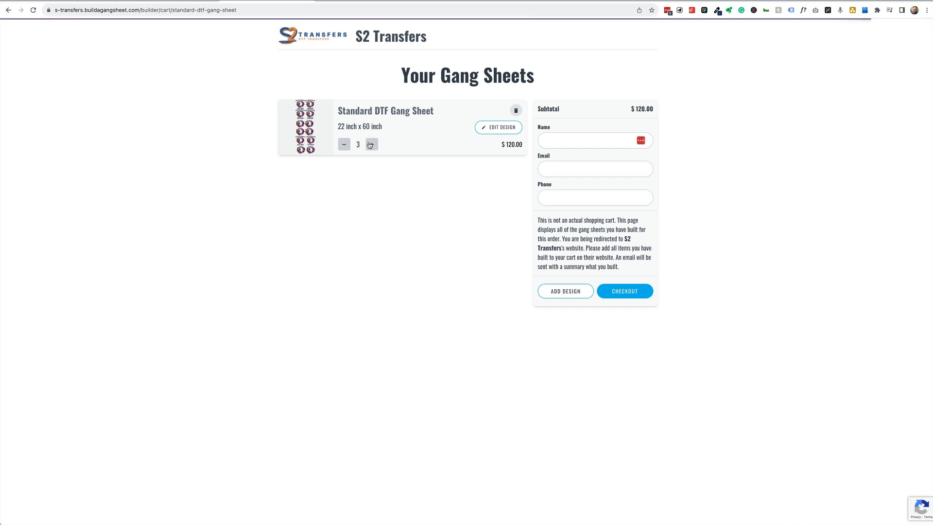
left_click(495, 131)
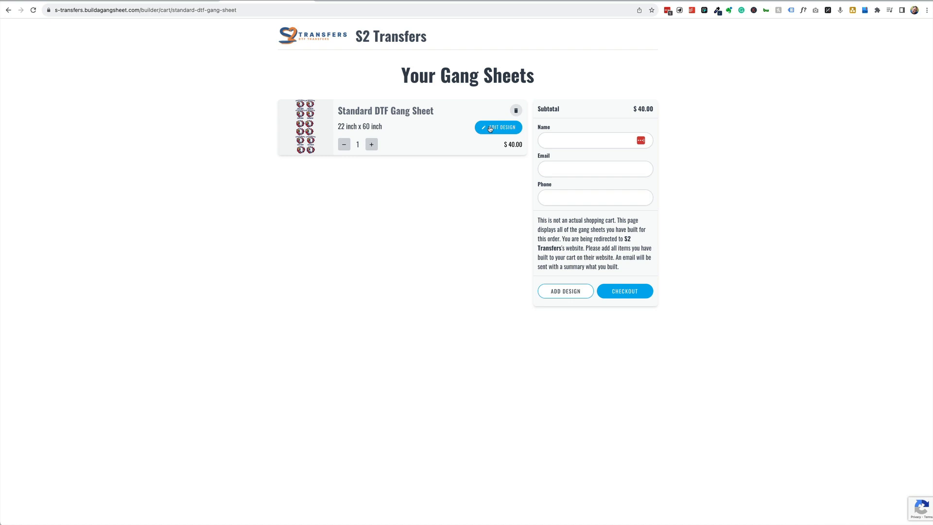
left_click(574, 138)
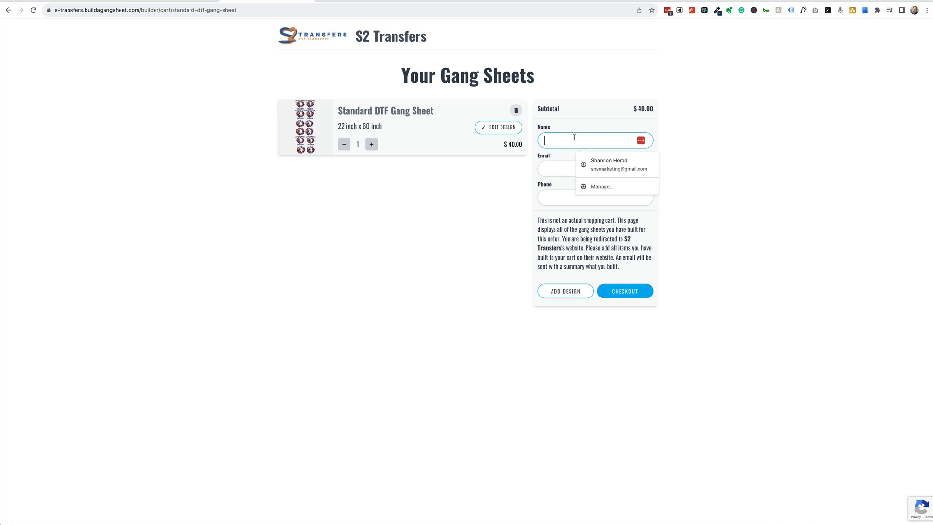
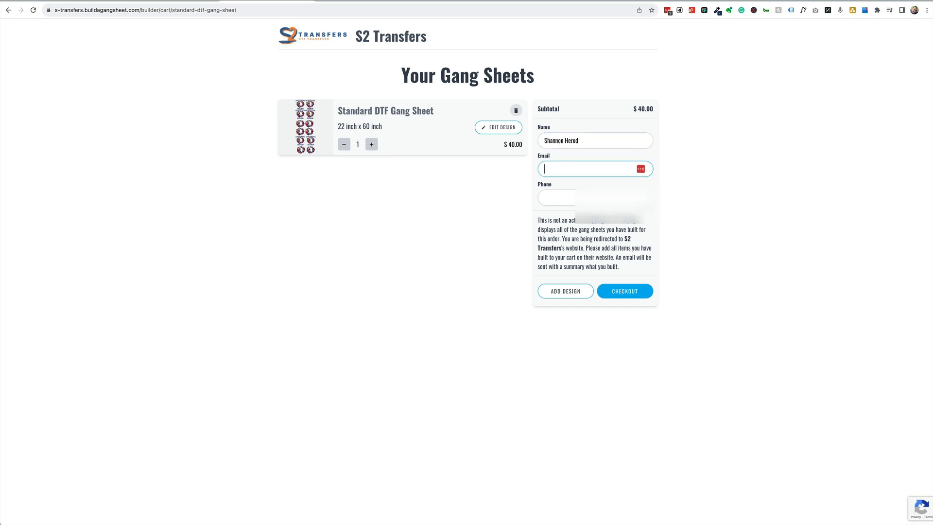
- Enter the contact's phone number and submit the CHECKOUT
left_click(556, 197)
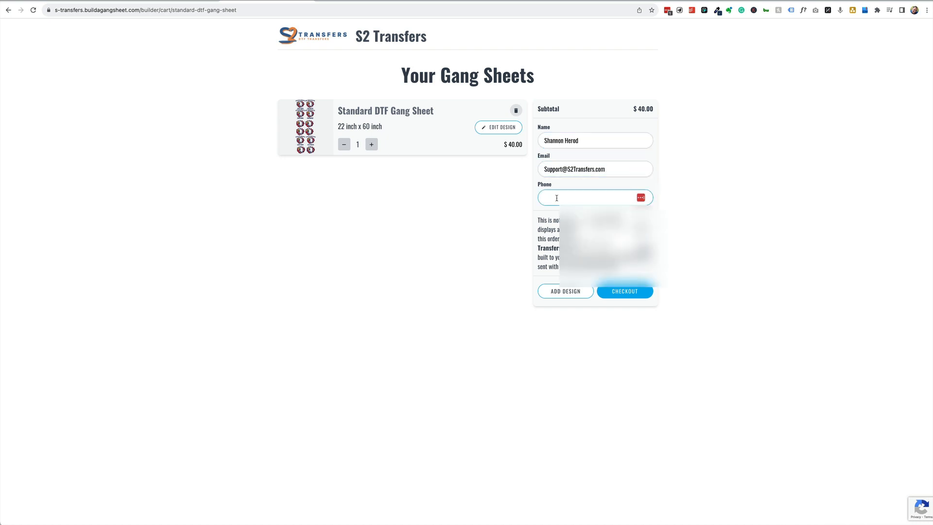
type("555-555-5555")
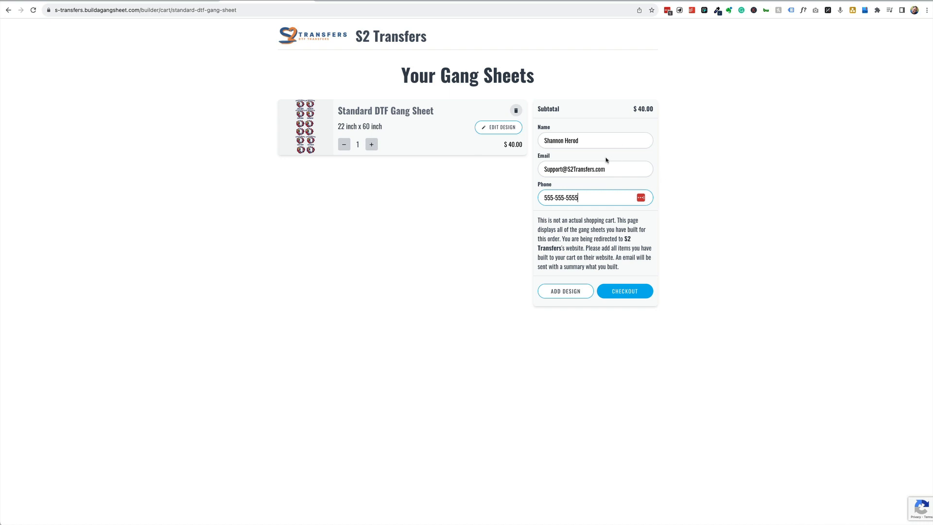
left_click(632, 294)
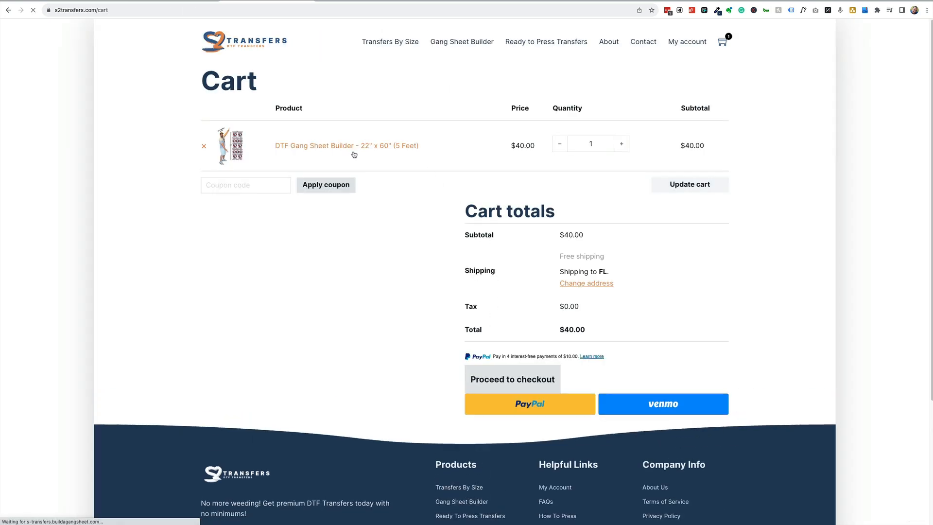